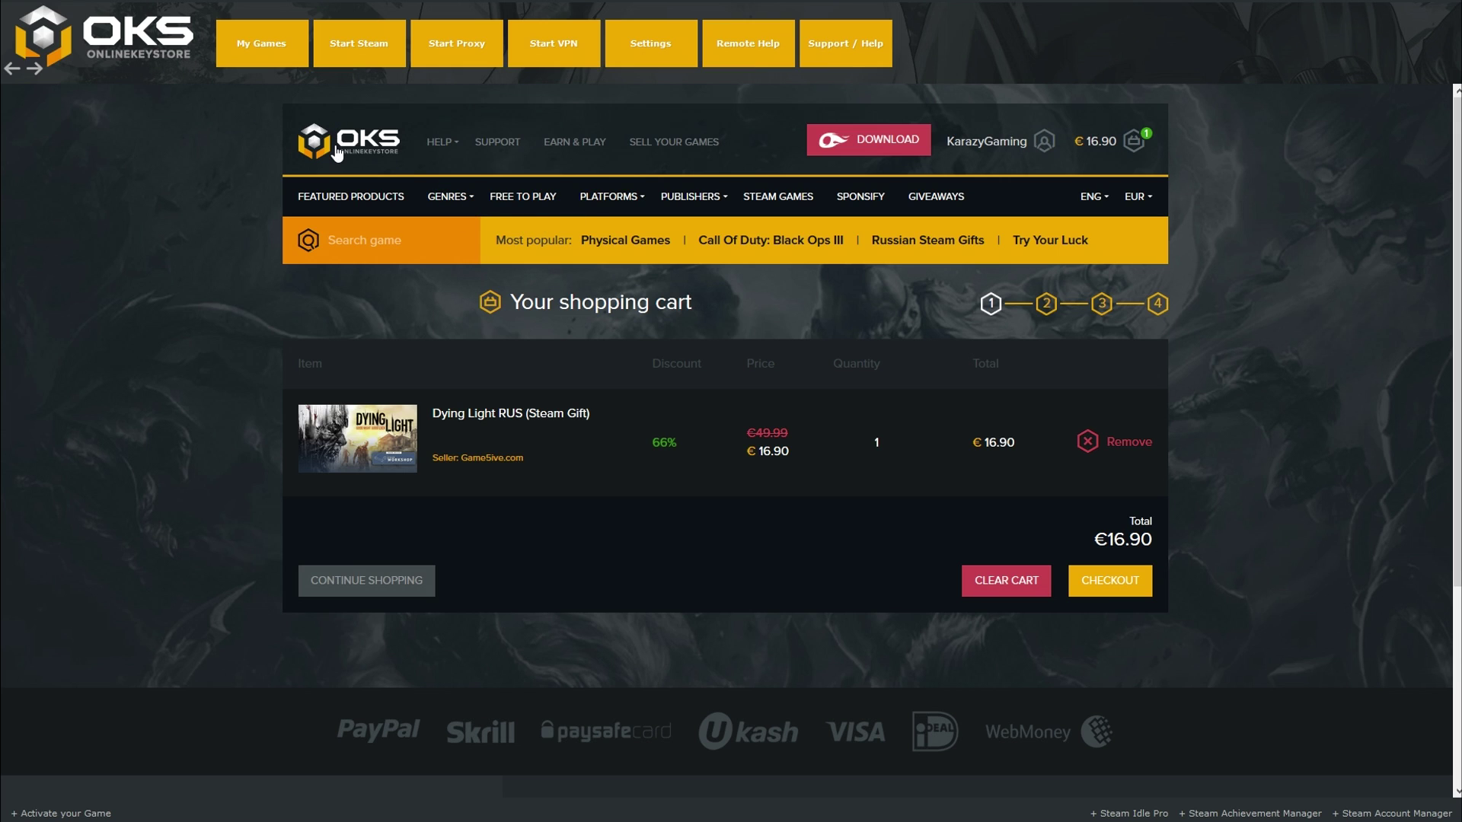
Return to the OKS OnlineKeyStore home page with its featured game offers
left_click(346, 186)
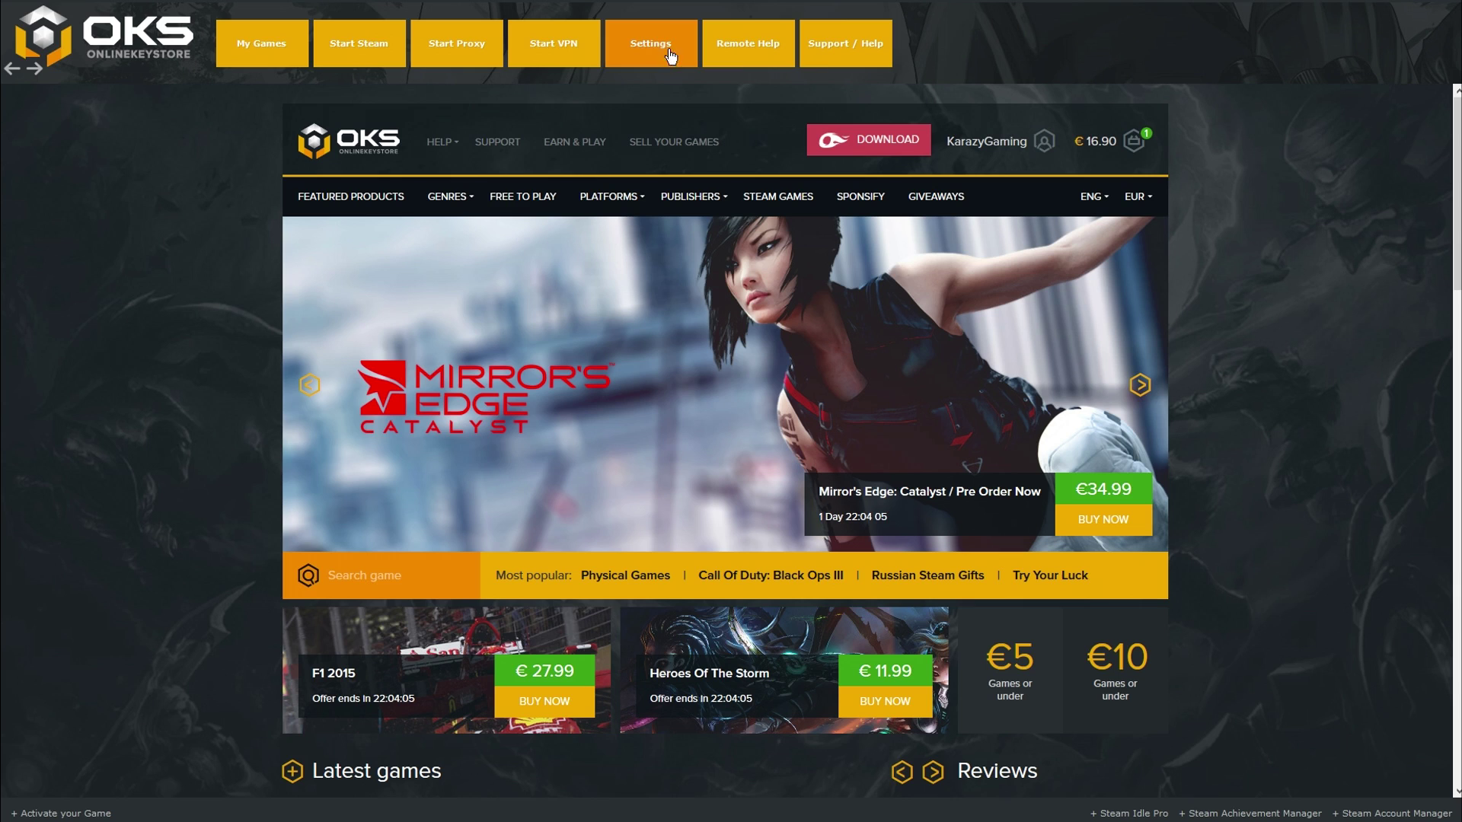
scroll(4, 256, "down", 7)
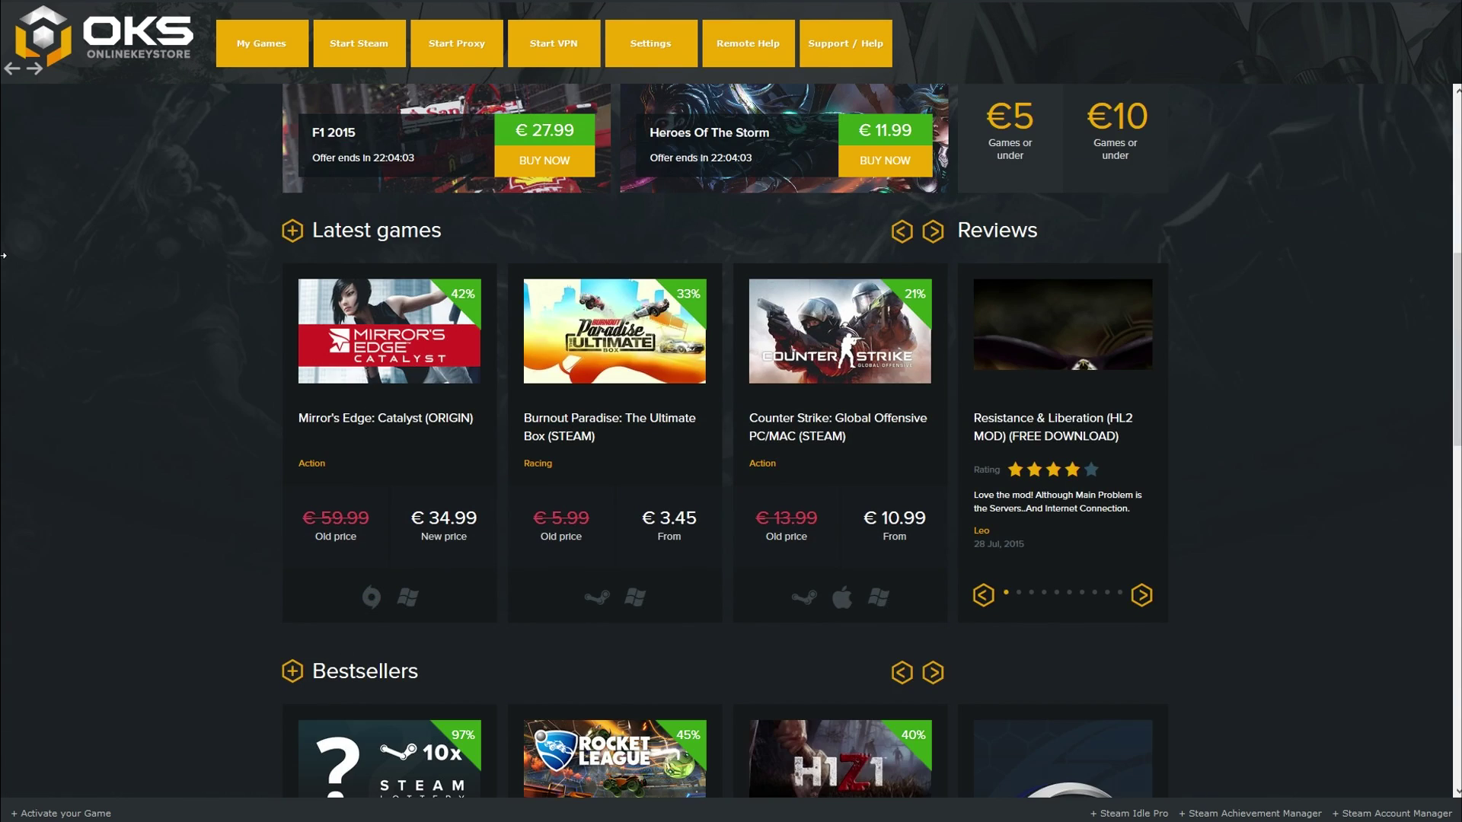
scroll(130, 502, "down", 7)
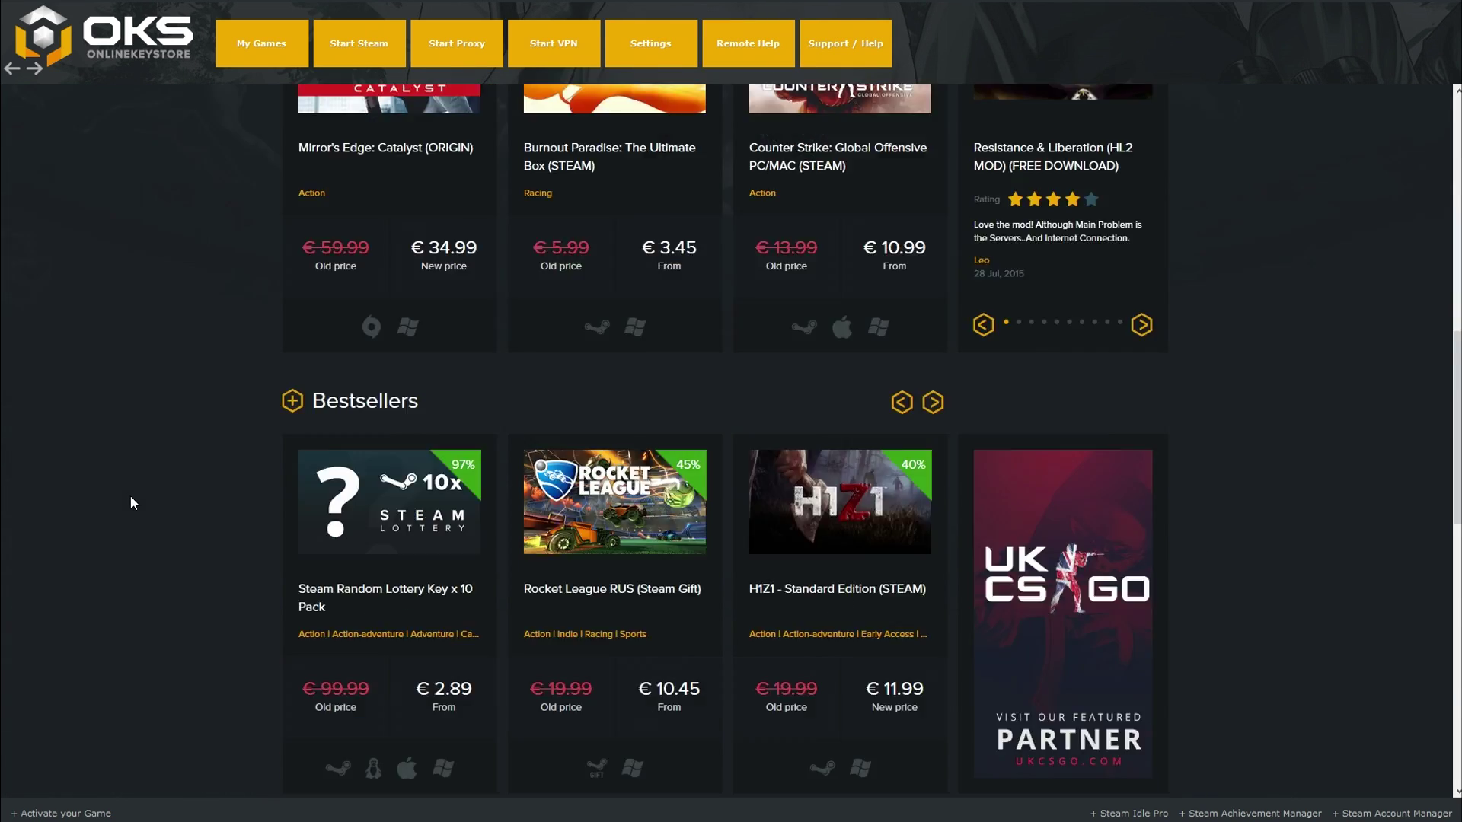
scroll(175, 480, "down", 7)
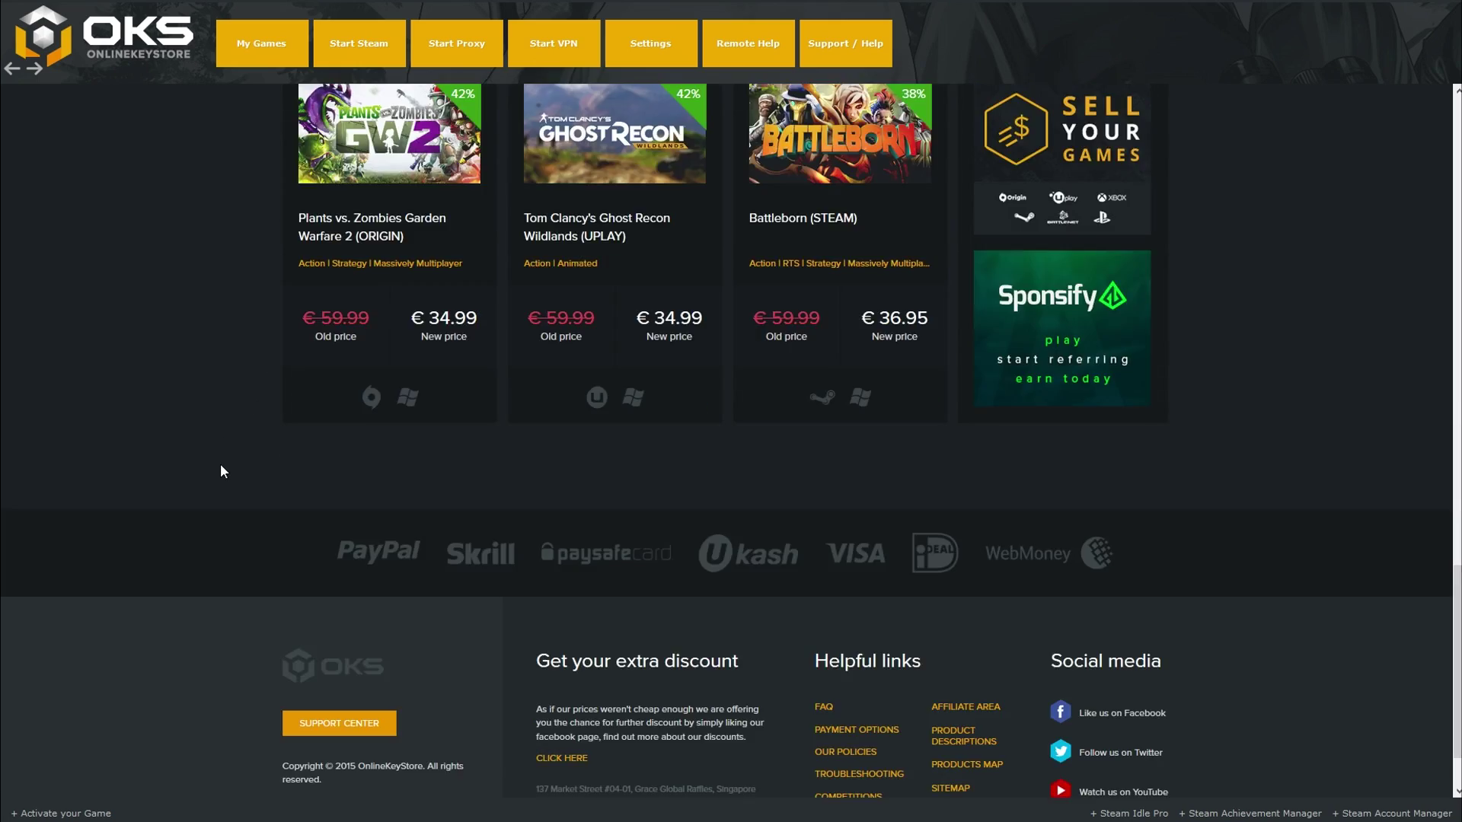
scroll(220, 463, "up", 5)
scroll(227, 468, "up", 15)
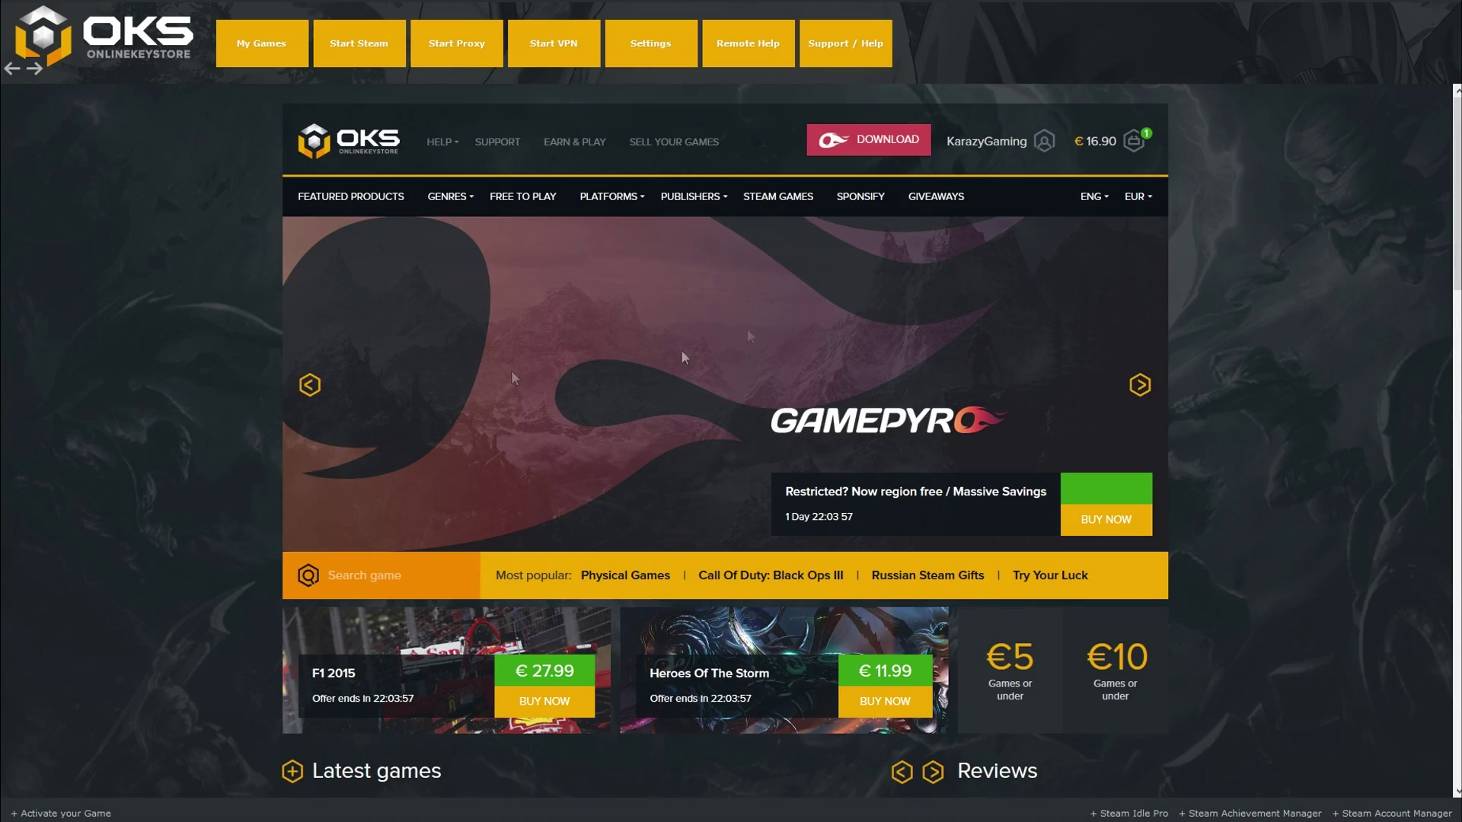
Review the Dying Light cart's €49.99 original and €16.90 discounted price, then proceed to checkout
left_click(1133, 145)
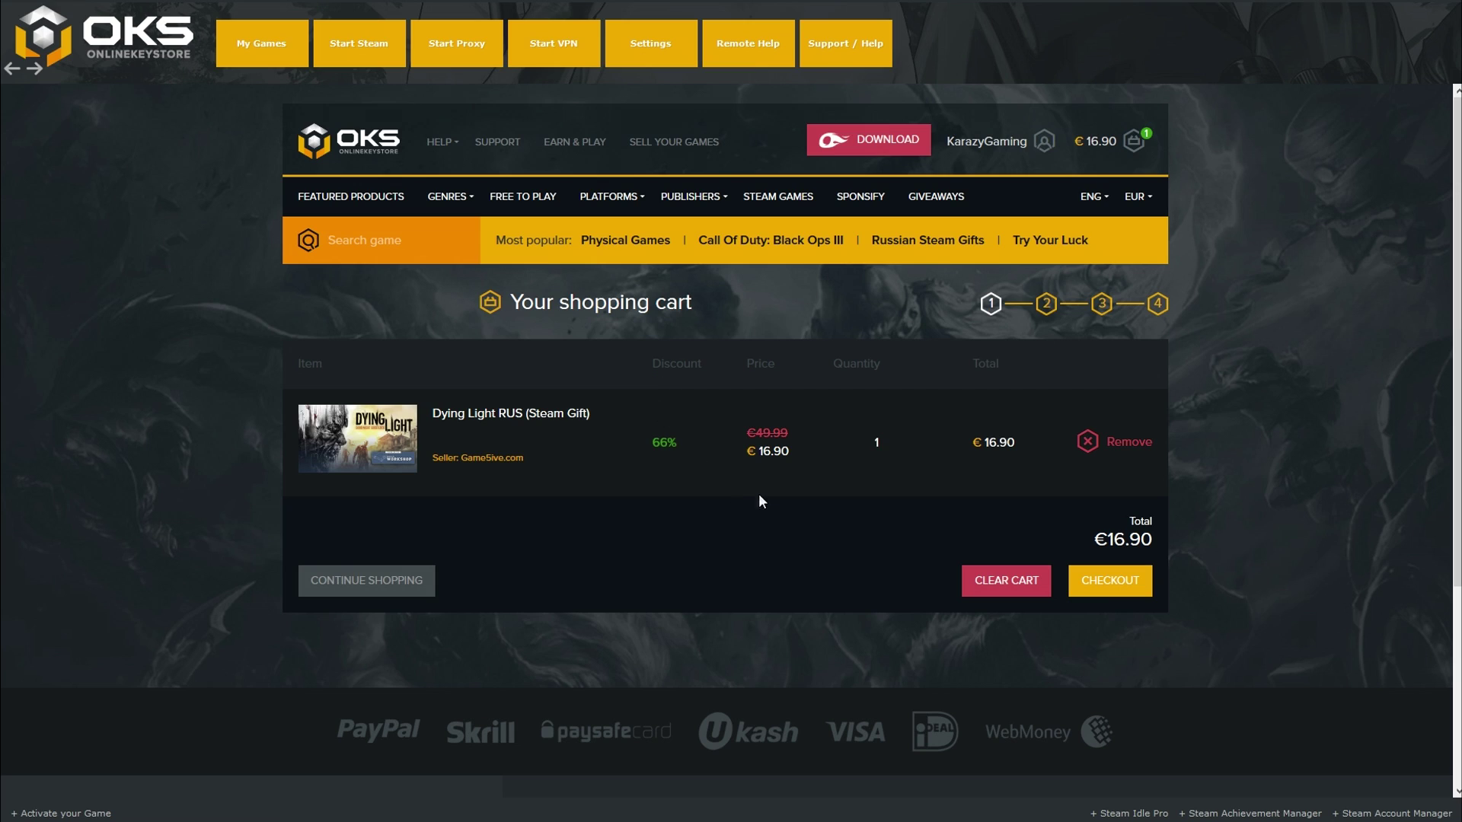
left_click_drag(746, 427, 792, 456)
left_click(753, 452)
left_click(809, 474)
left_click(1104, 580)
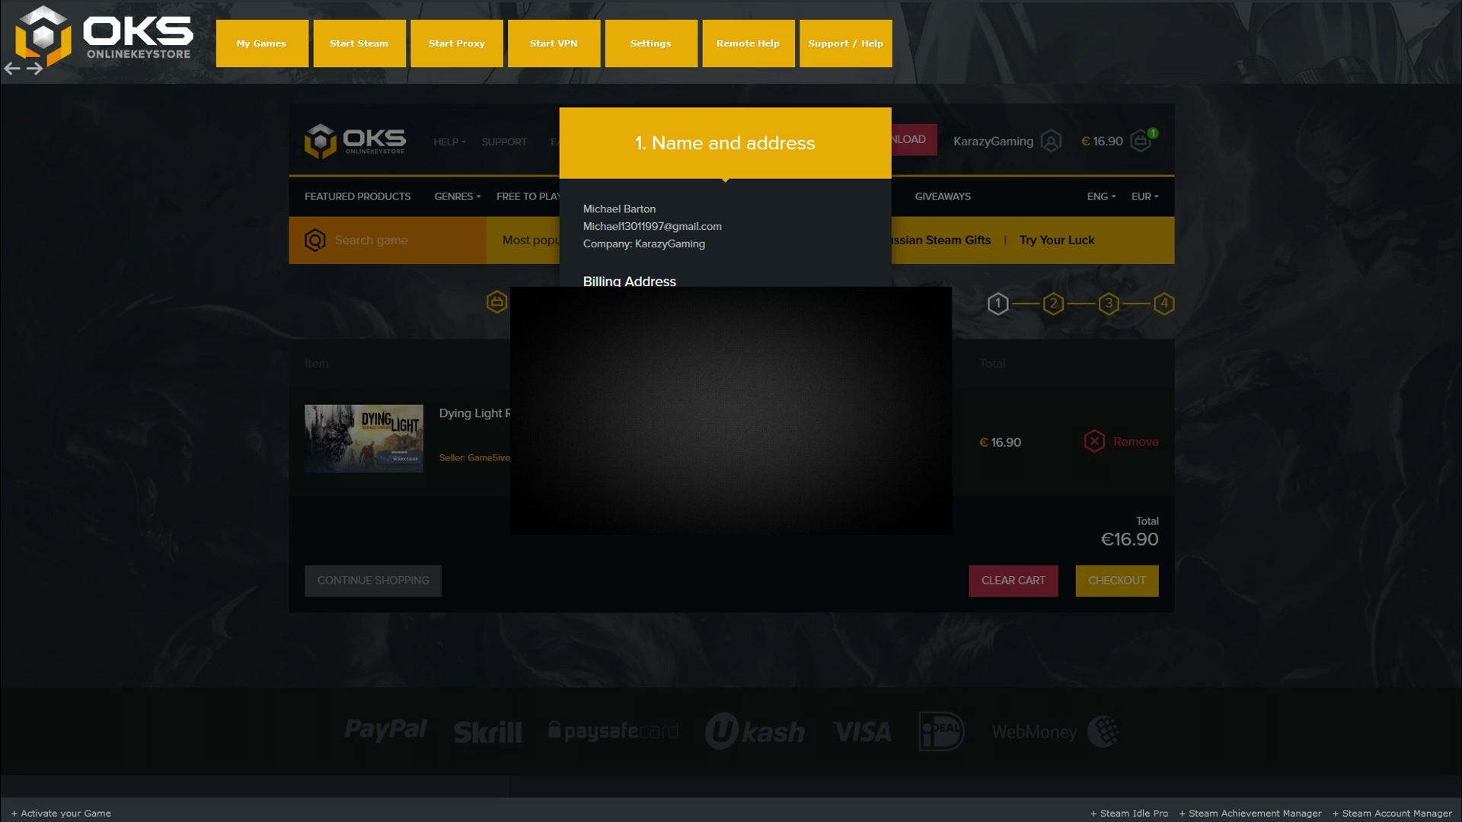
Continue to Payment method, choose the €20.00 Account Wallet, and focus the coupon code field
left_click(783, 400)
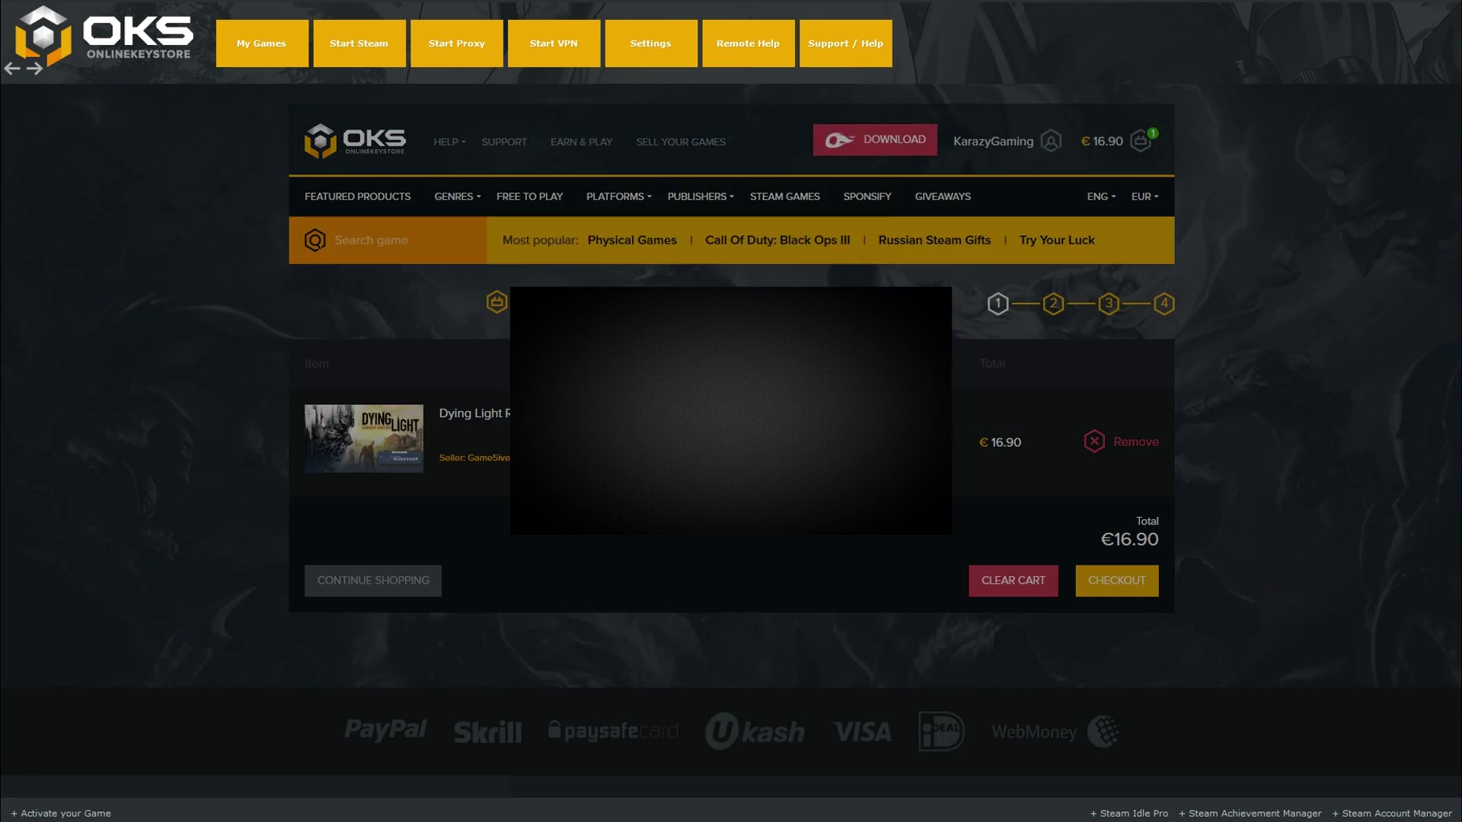
left_click(598, 220)
left_click(599, 257)
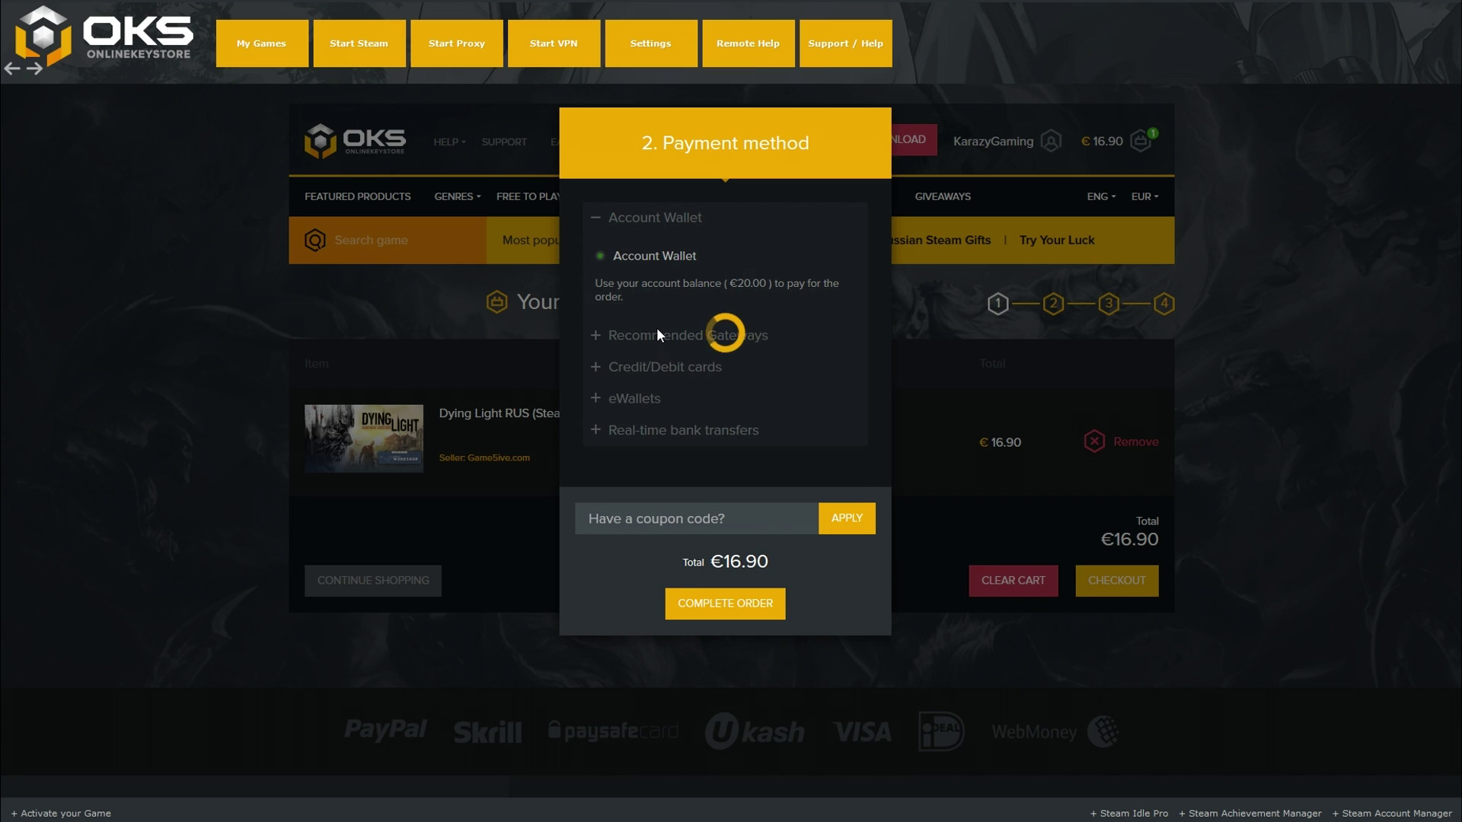
left_click(747, 510)
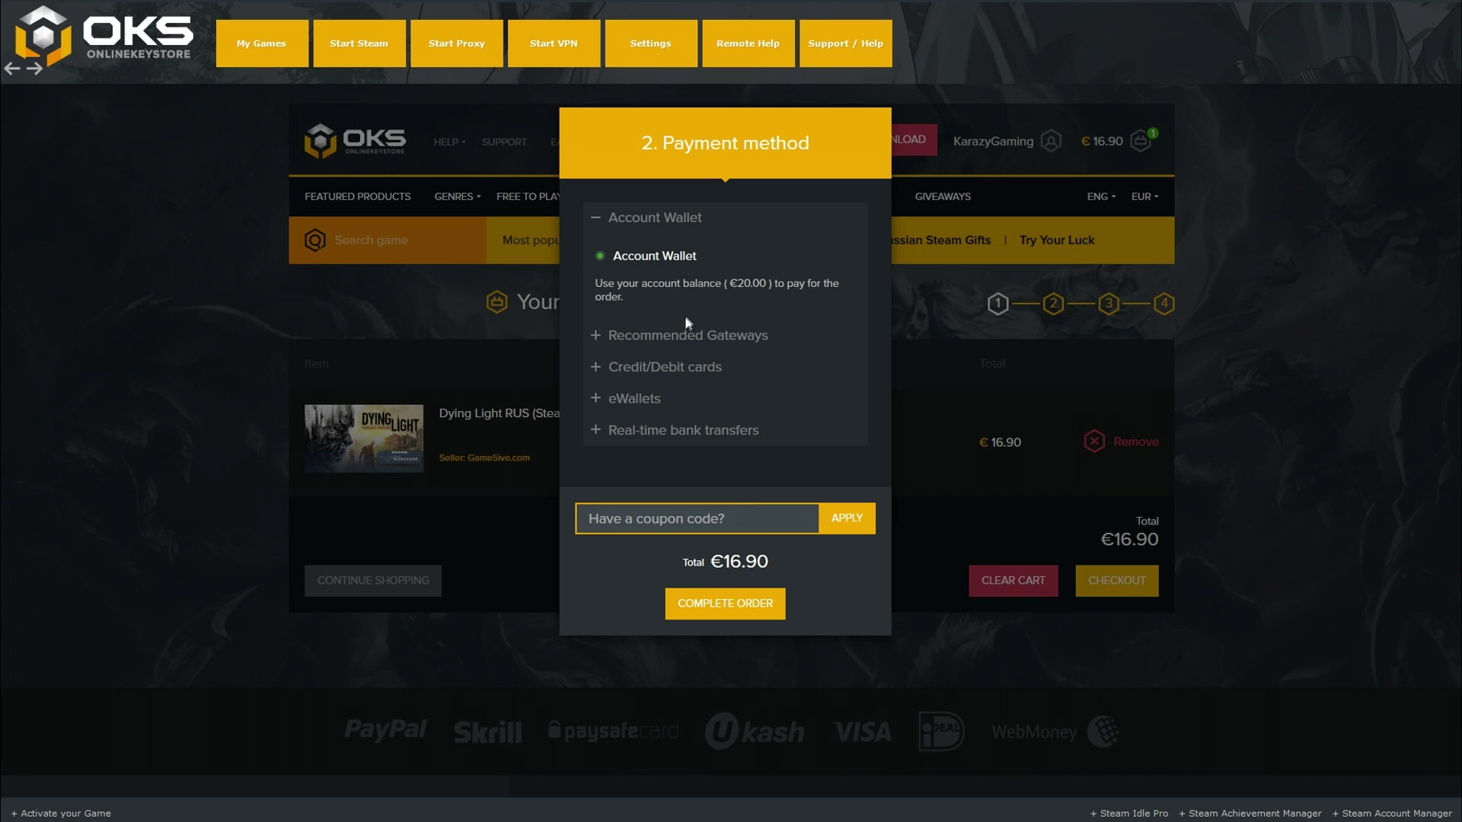
Apply coupon 'Karazy' to lower the total to €16.05 and place the order
type("Karazy")
left_click(846, 519)
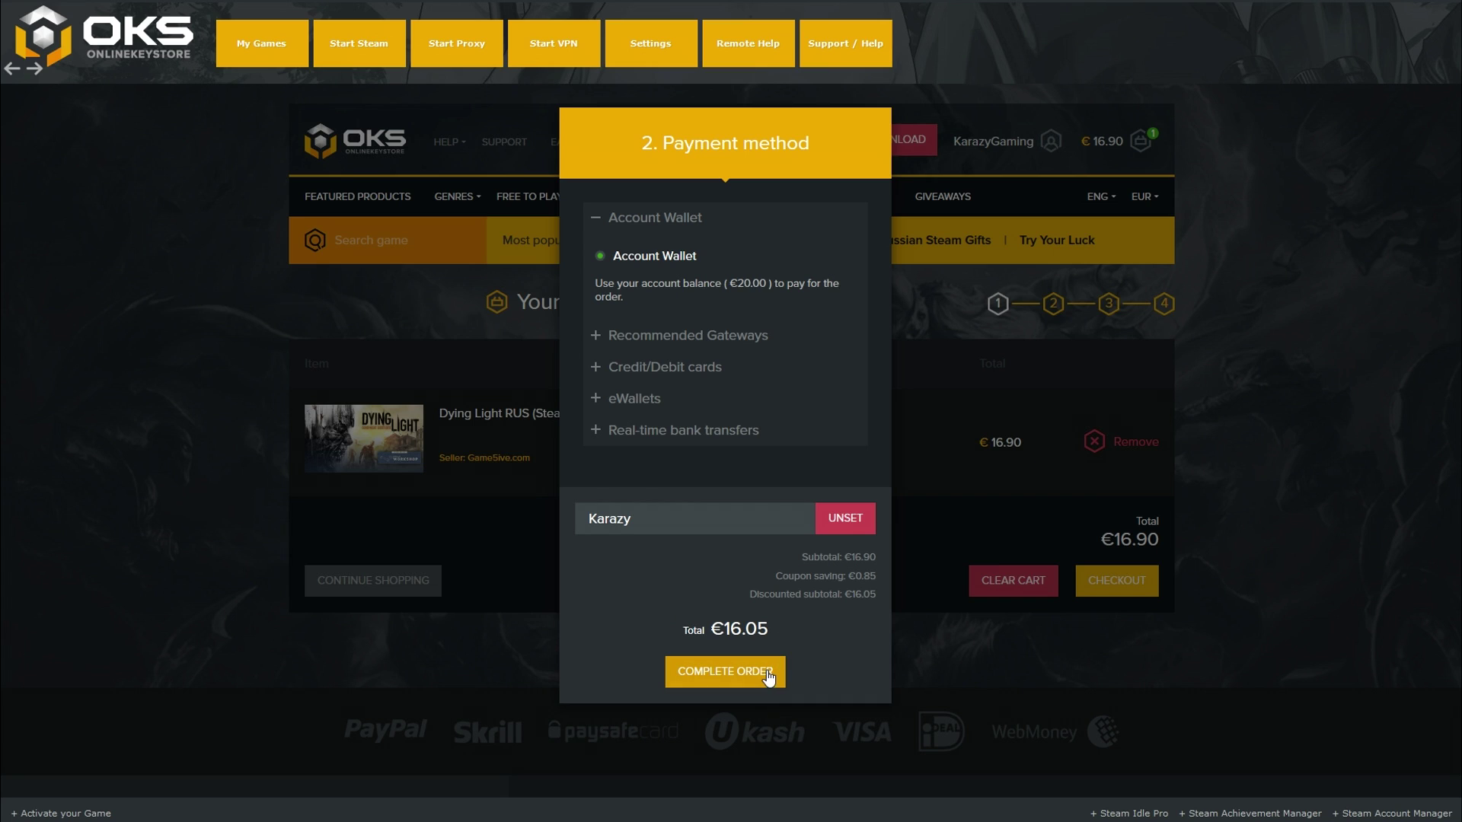
left_click(767, 674)
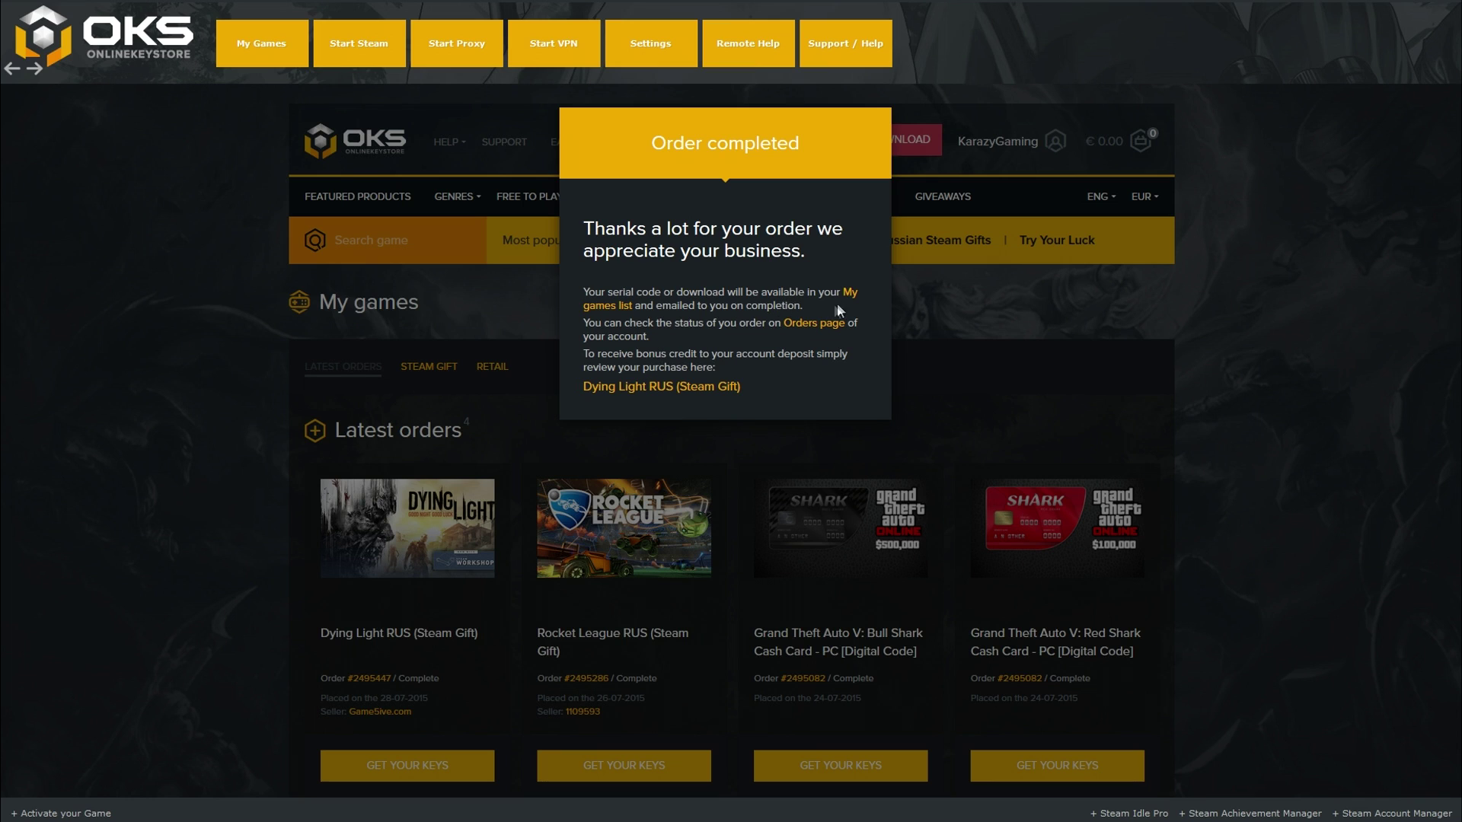
Dismiss the order confirmation and open the Dying Light serial-code download from My games
left_click(303, 360)
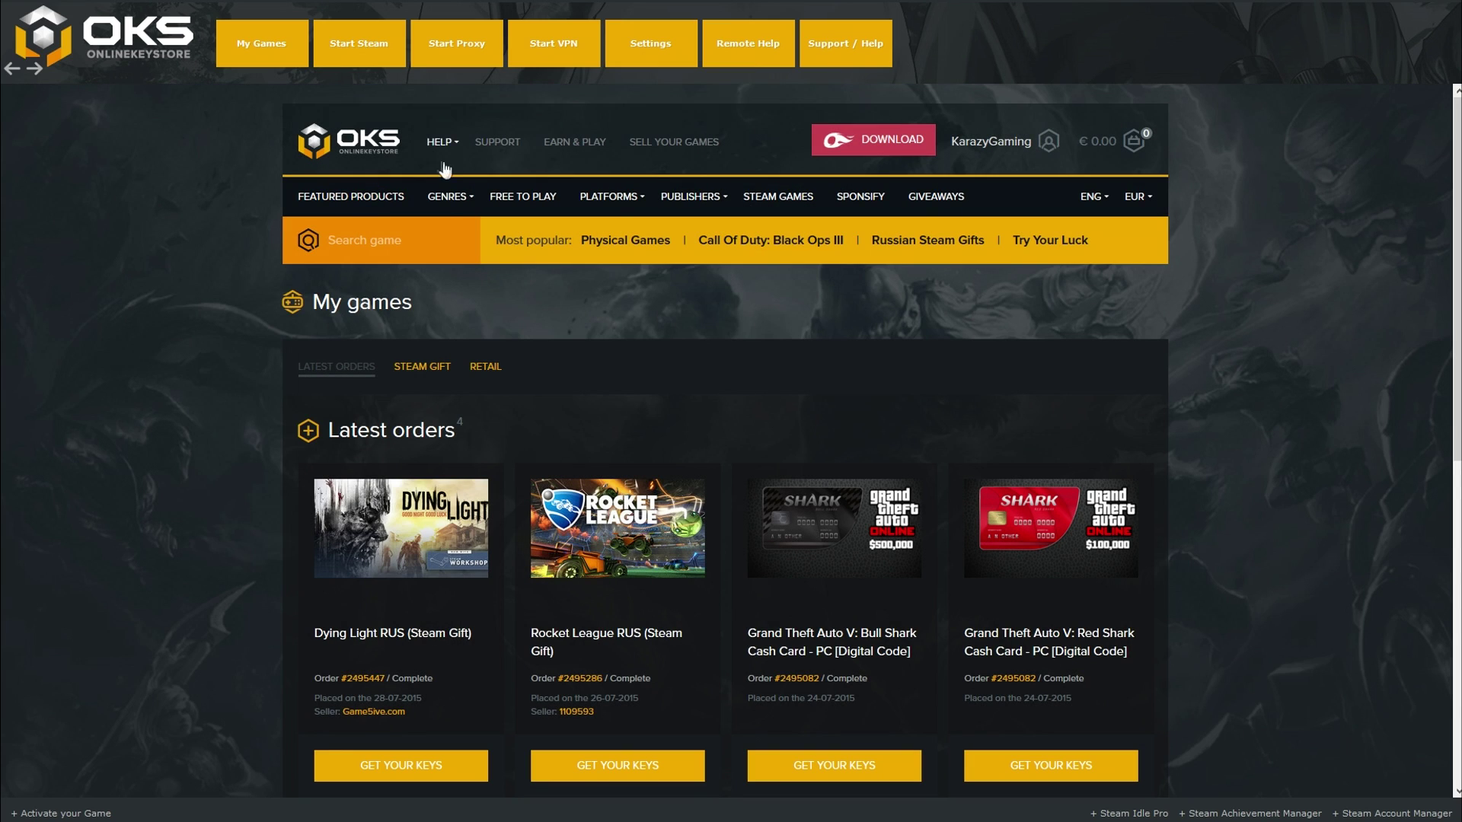
left_click(268, 57)
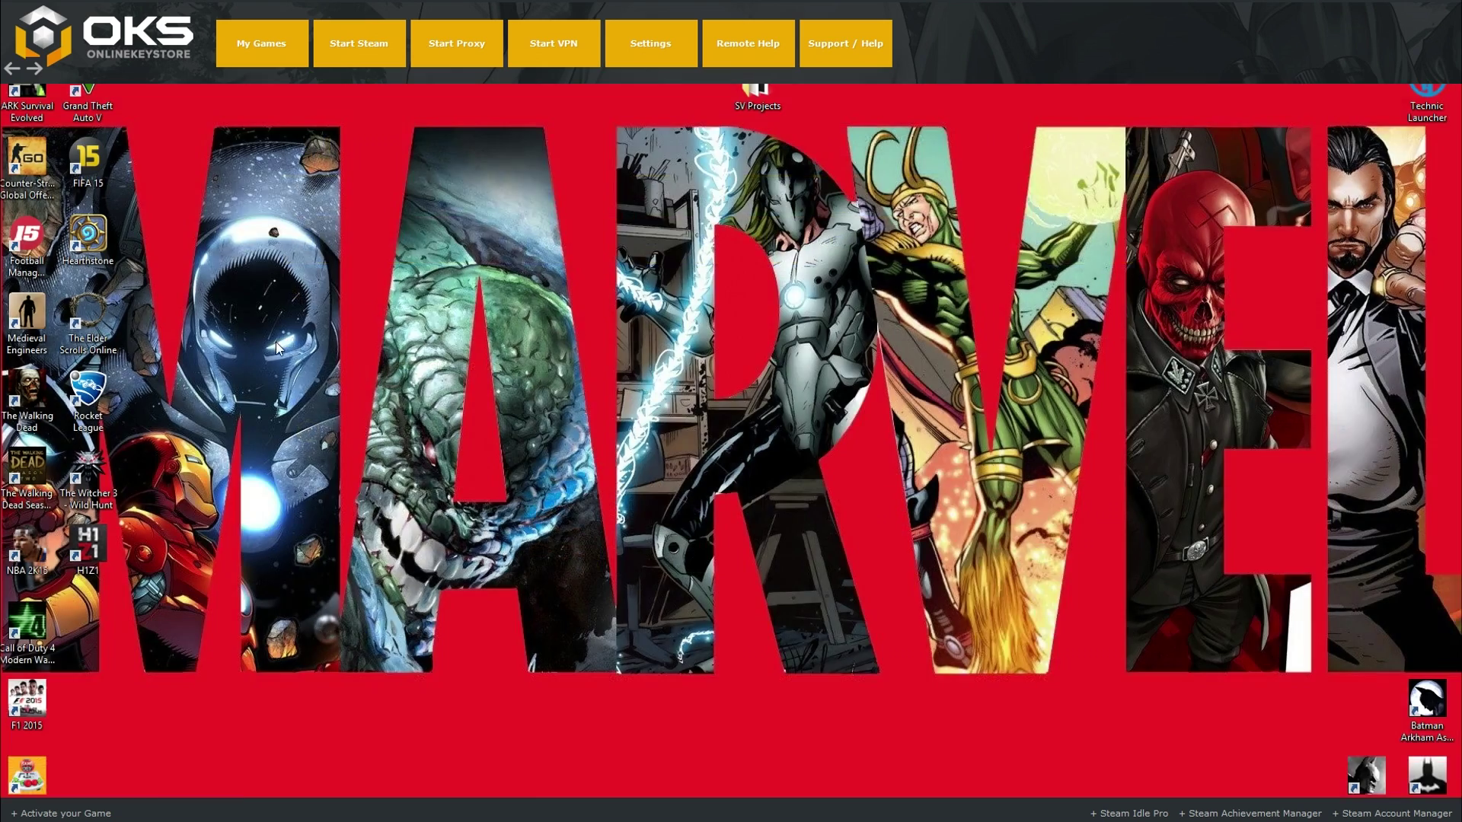
scroll(302, 364, "down", 3)
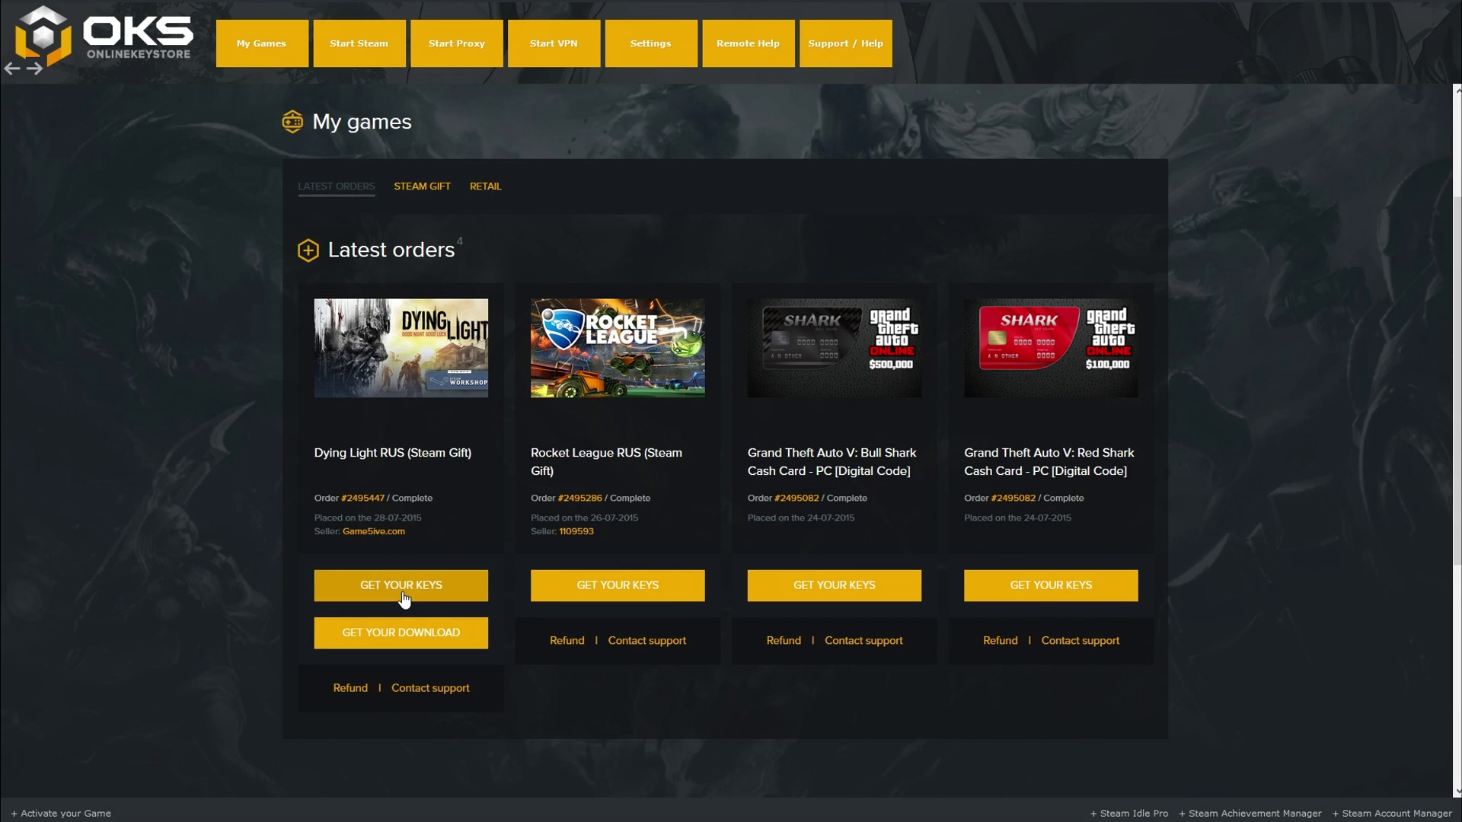
left_click(429, 643)
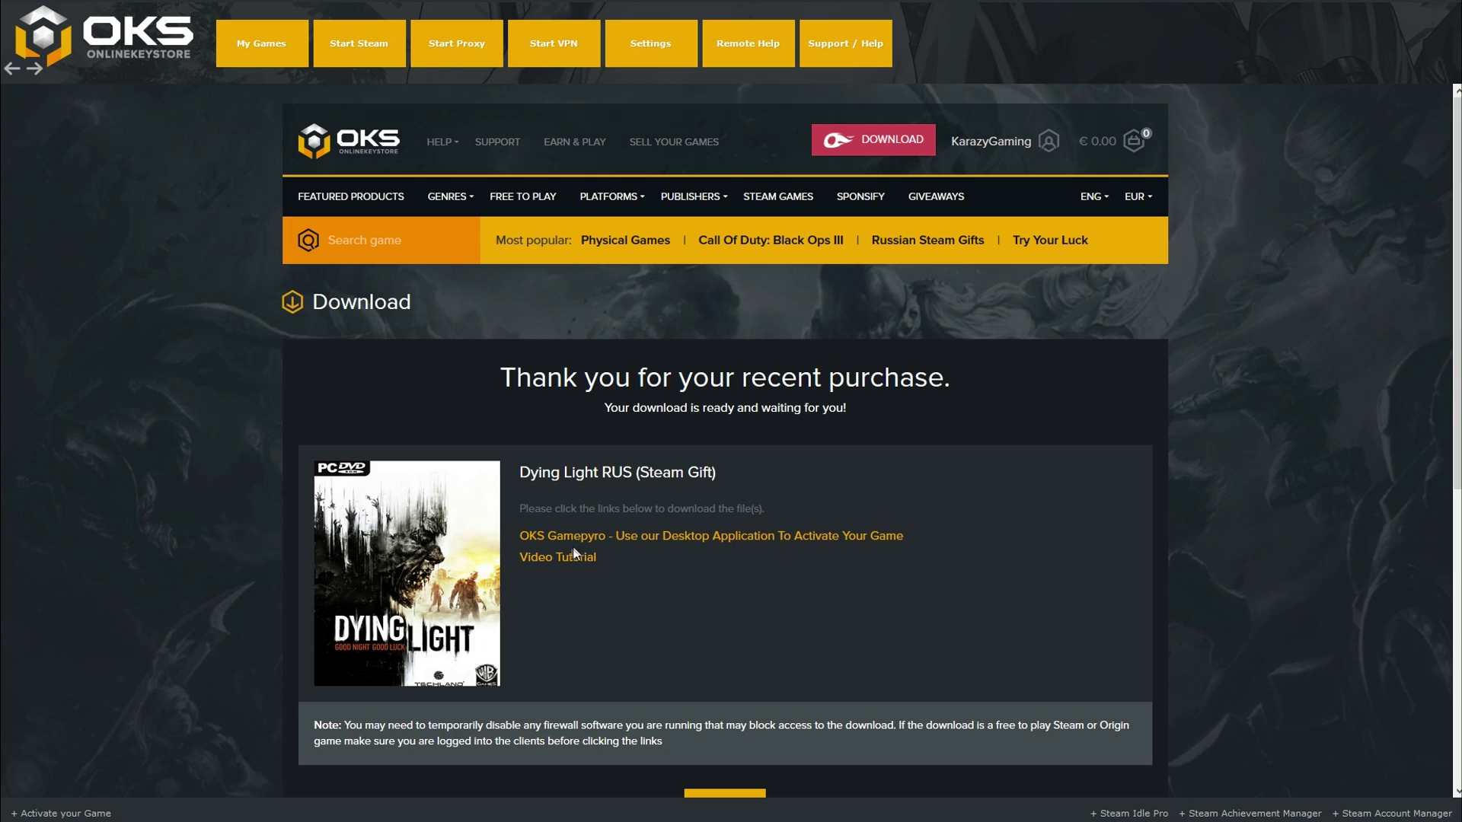
scroll(586, 552, "down", 3)
scroll(646, 559, "up", 2)
scroll(546, 493, "up", 1)
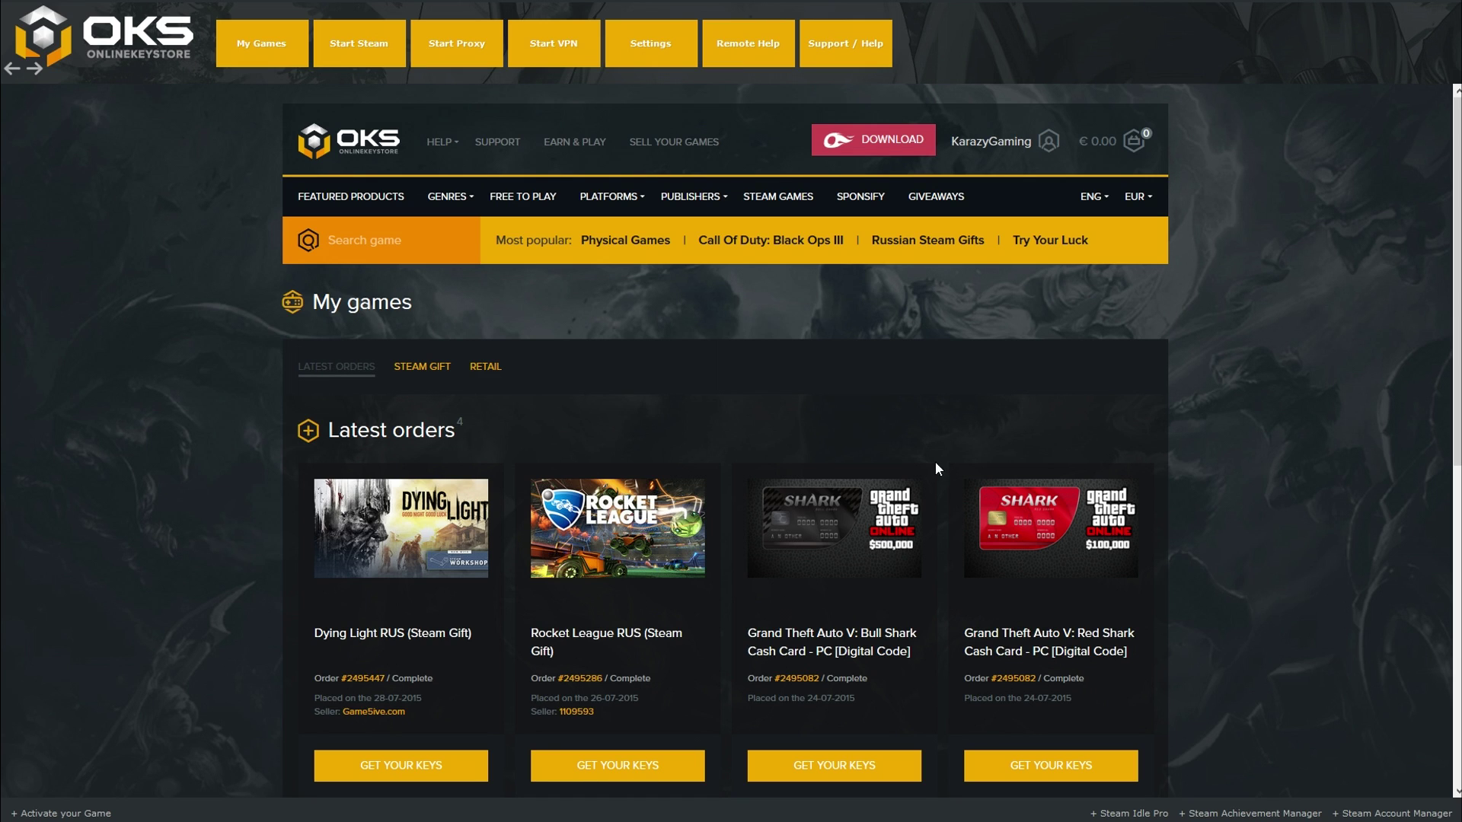
scroll(235, 517, "down", 2)
scroll(236, 517, "down", 1)
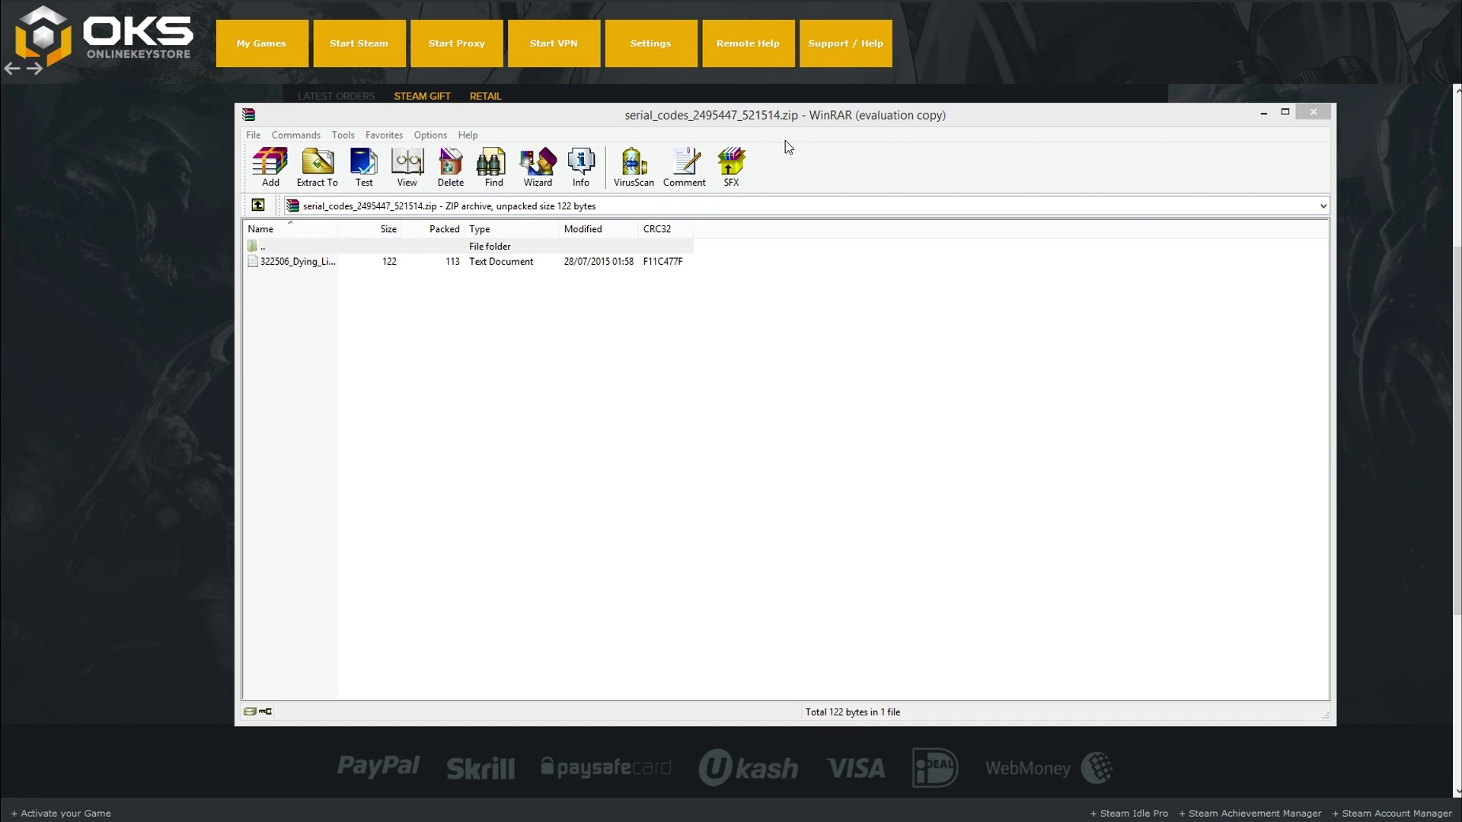
Copy the Steam gift URL from the archived text file, then close Notepad and WinRAR
double_click(298, 263)
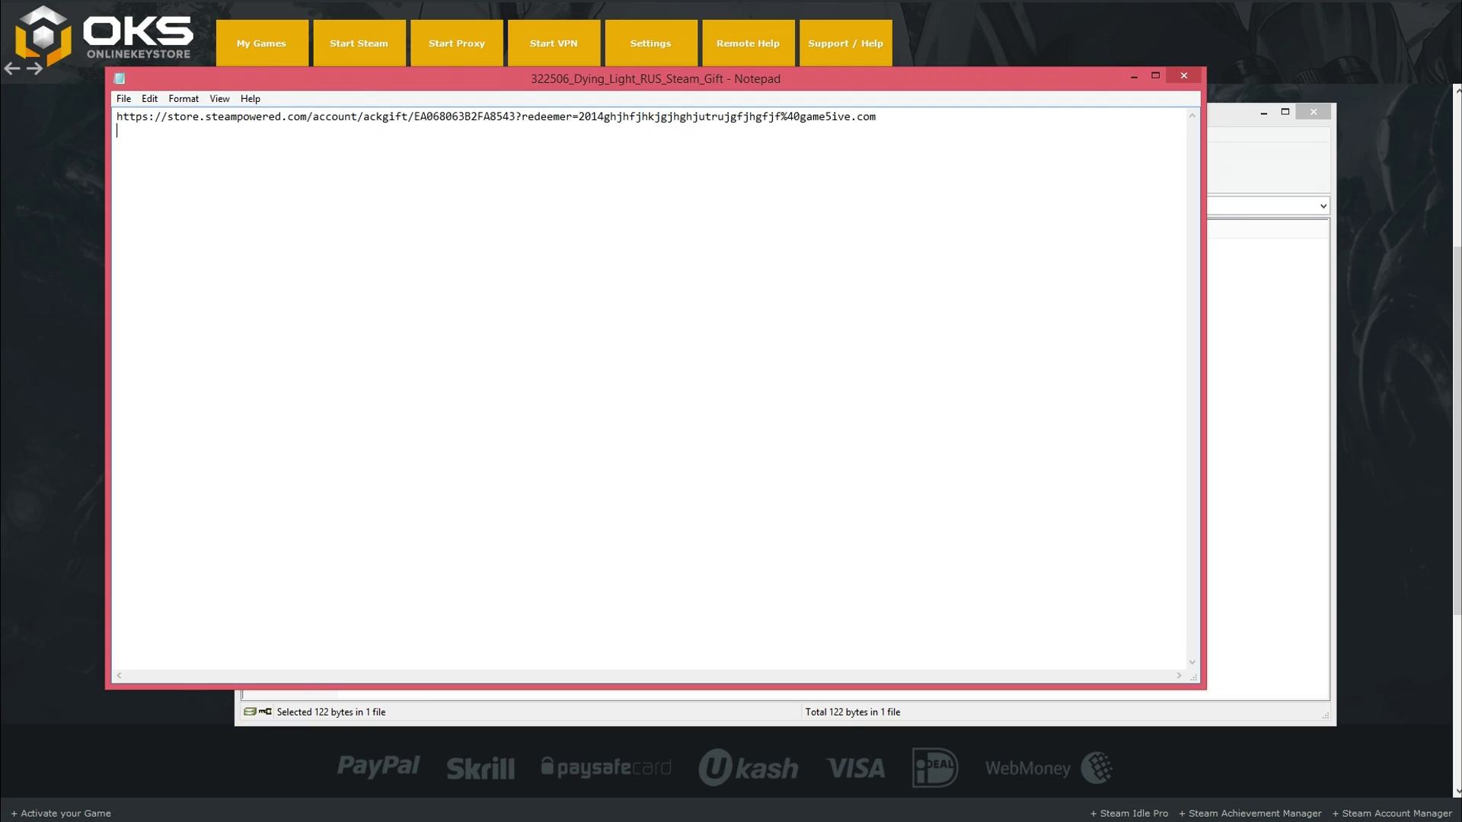
left_click_drag(877, 116, 116, 115)
right_click(150, 116)
left_click(167, 162)
left_click(1179, 77)
left_click(1315, 113)
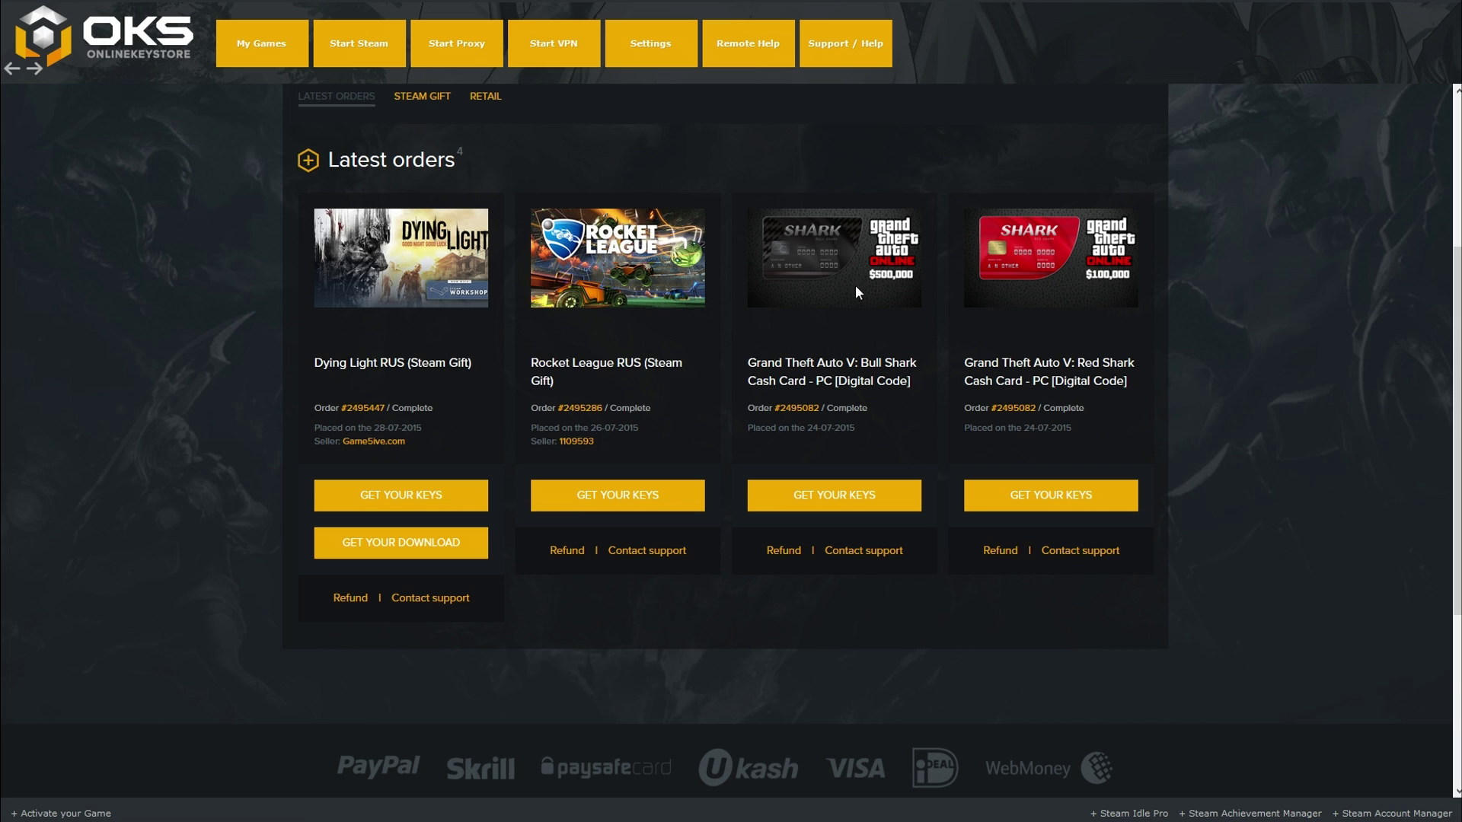
Connect through the RU VPN and log in to Steam with the account password
left_click(542, 55)
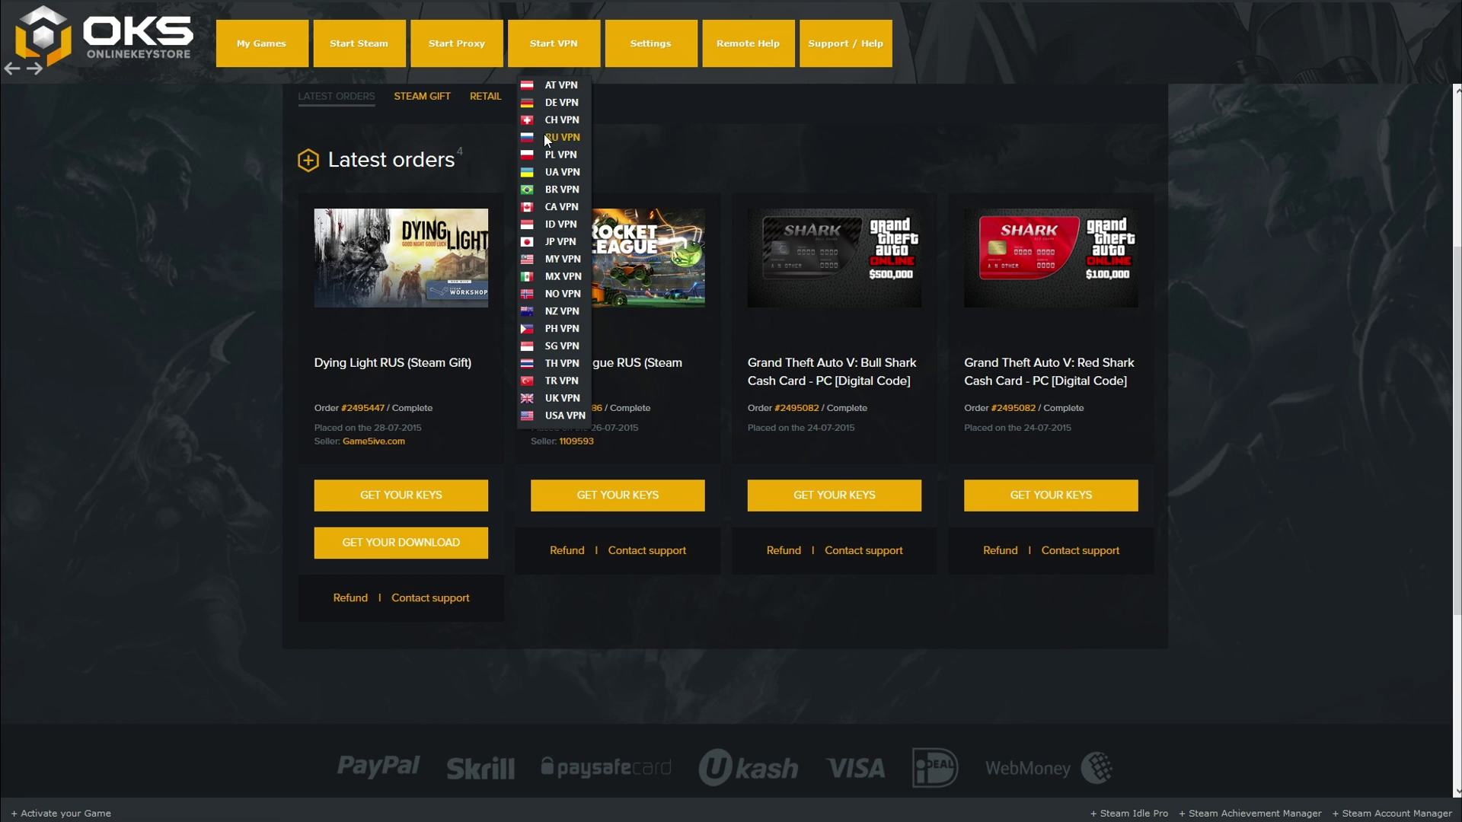
left_click(553, 139)
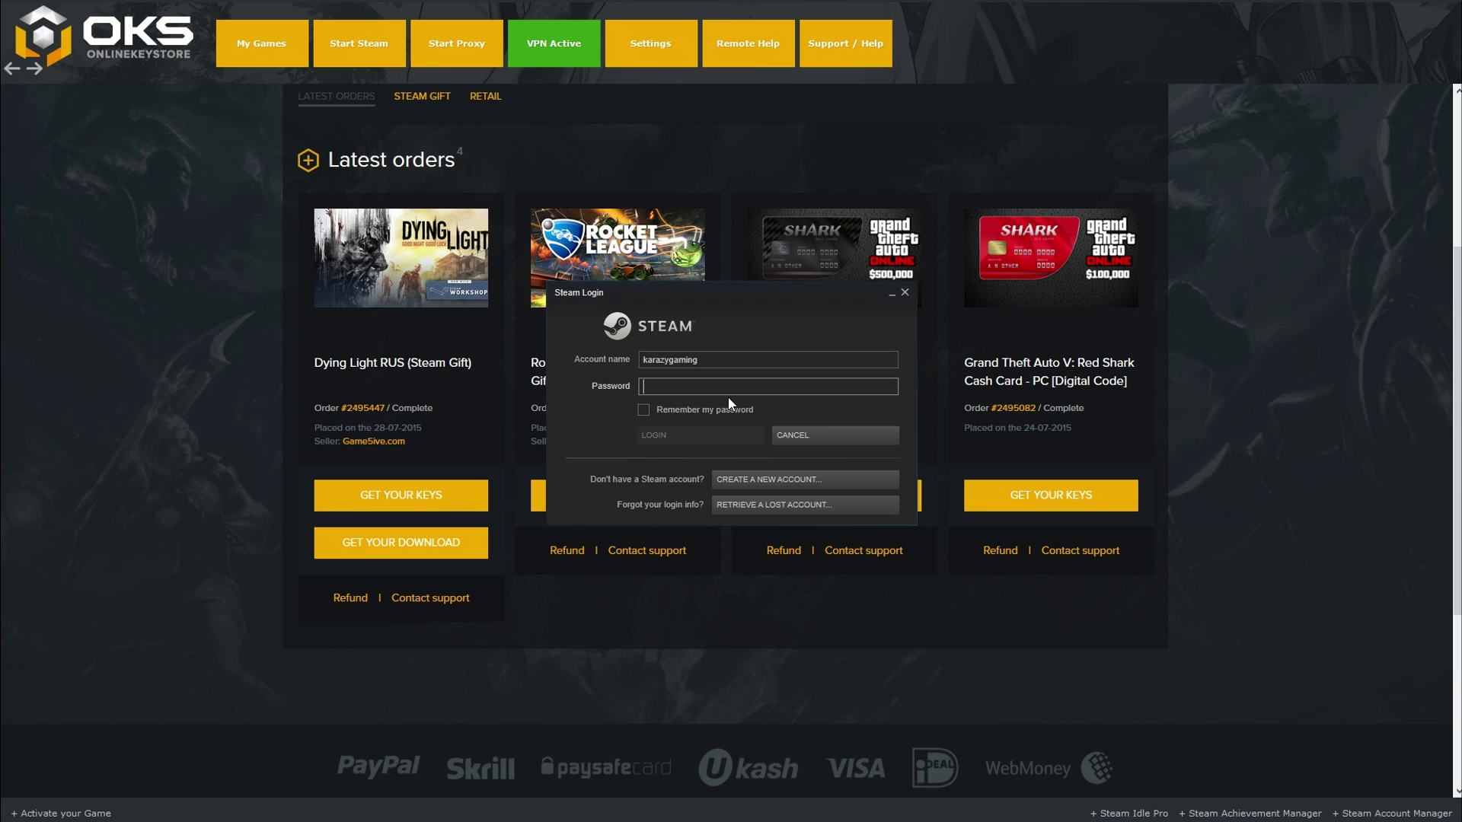
type("********")
key("Return")
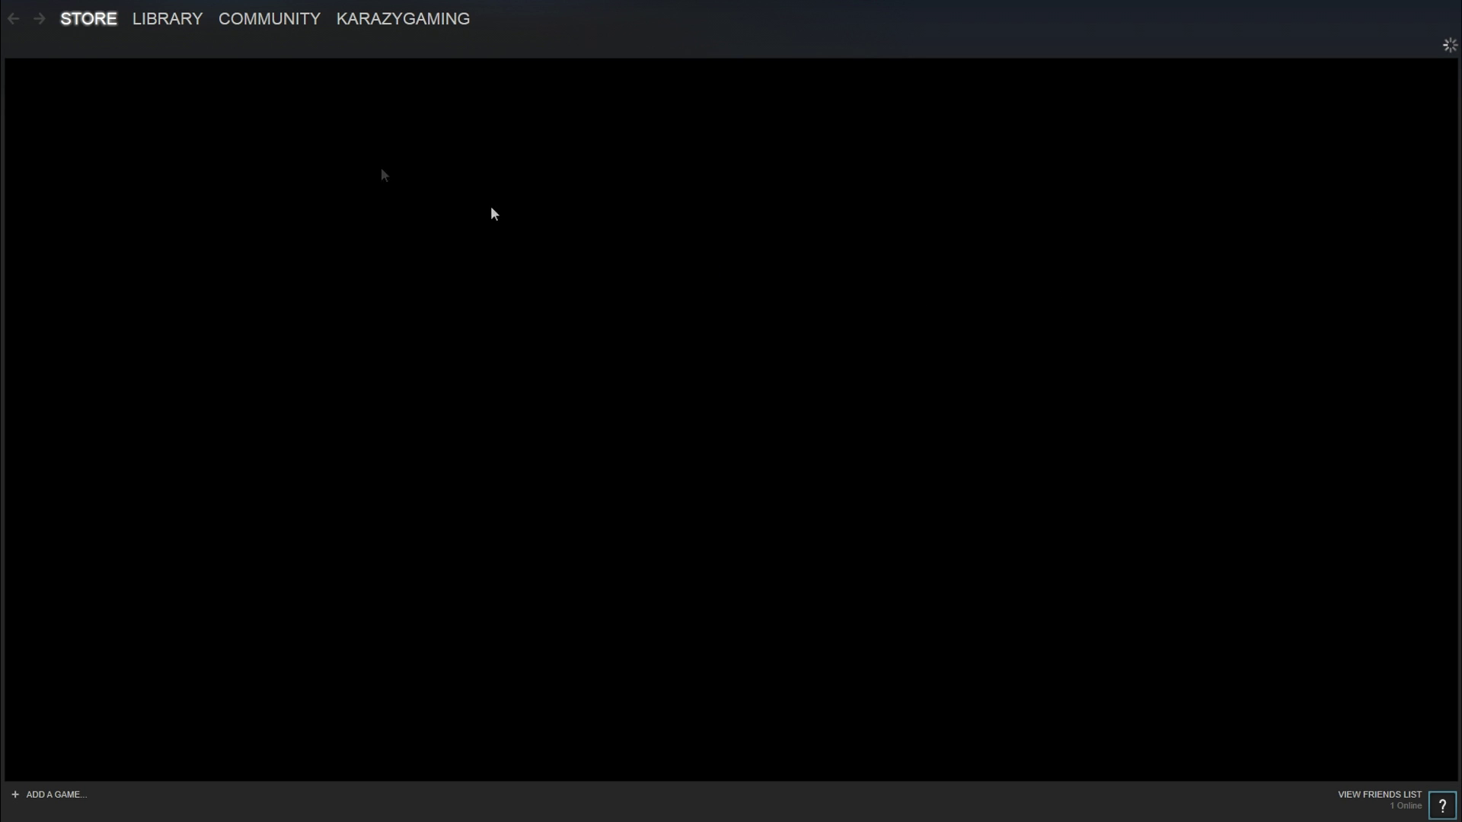
Scroll down the rouble-priced Steam Store and switch the release list to Top Sellers
mouse_move(194, 23)
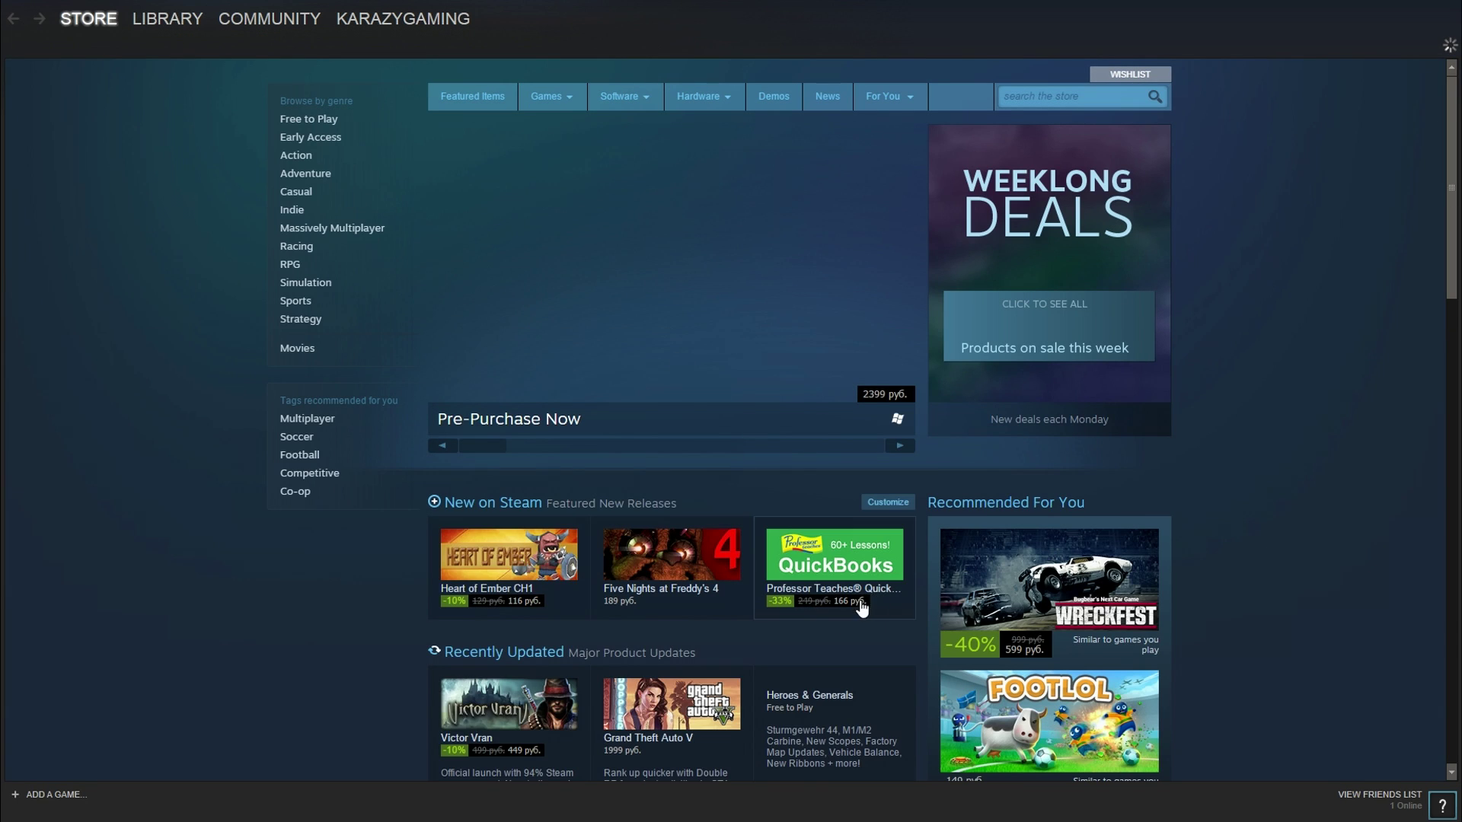
scroll(639, 613, "down", 3)
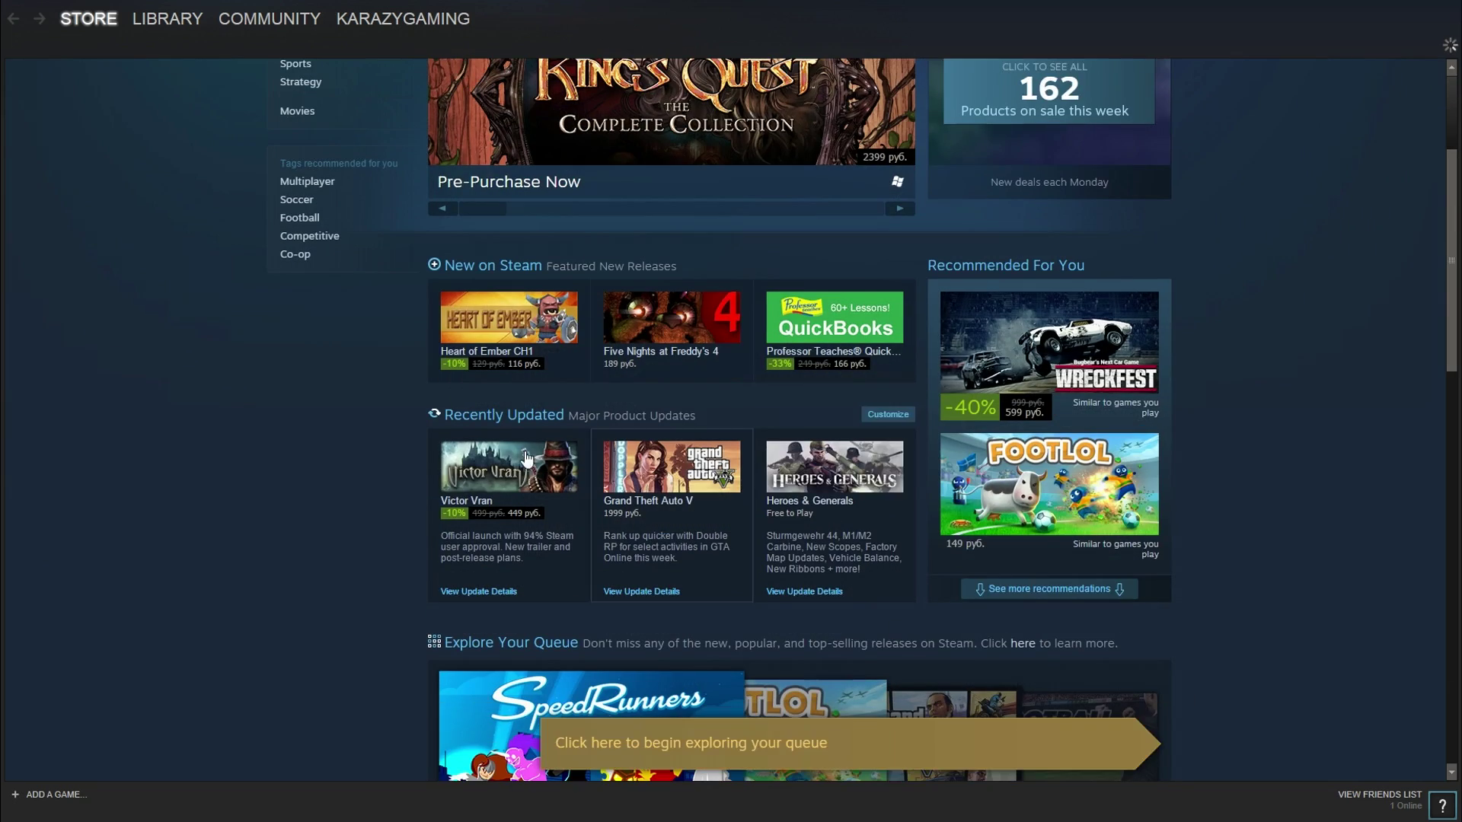
scroll(647, 462, "down", 3)
scroll(364, 468, "down", 5)
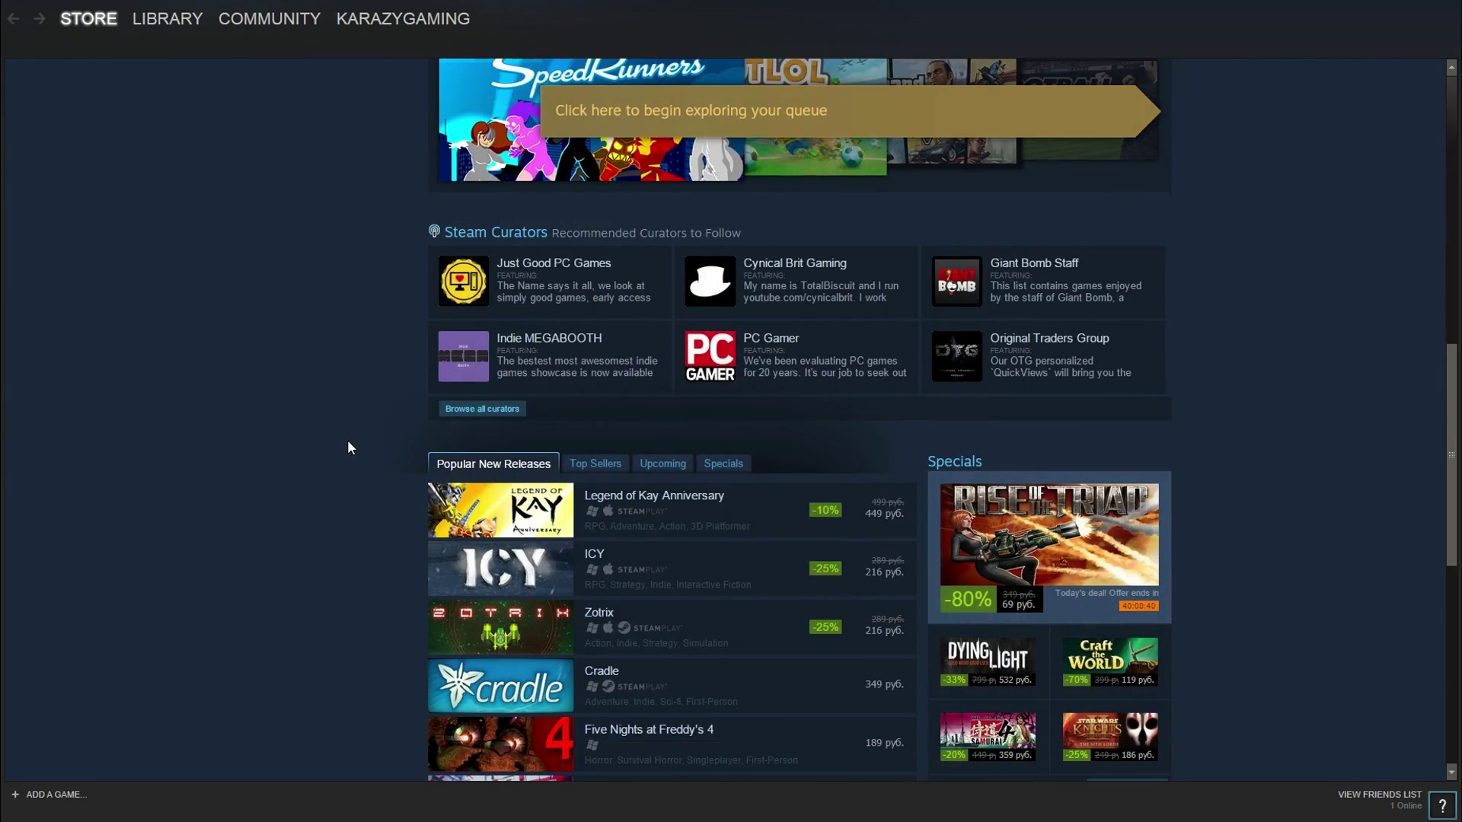
scroll(348, 441, "down", 2)
left_click(586, 345)
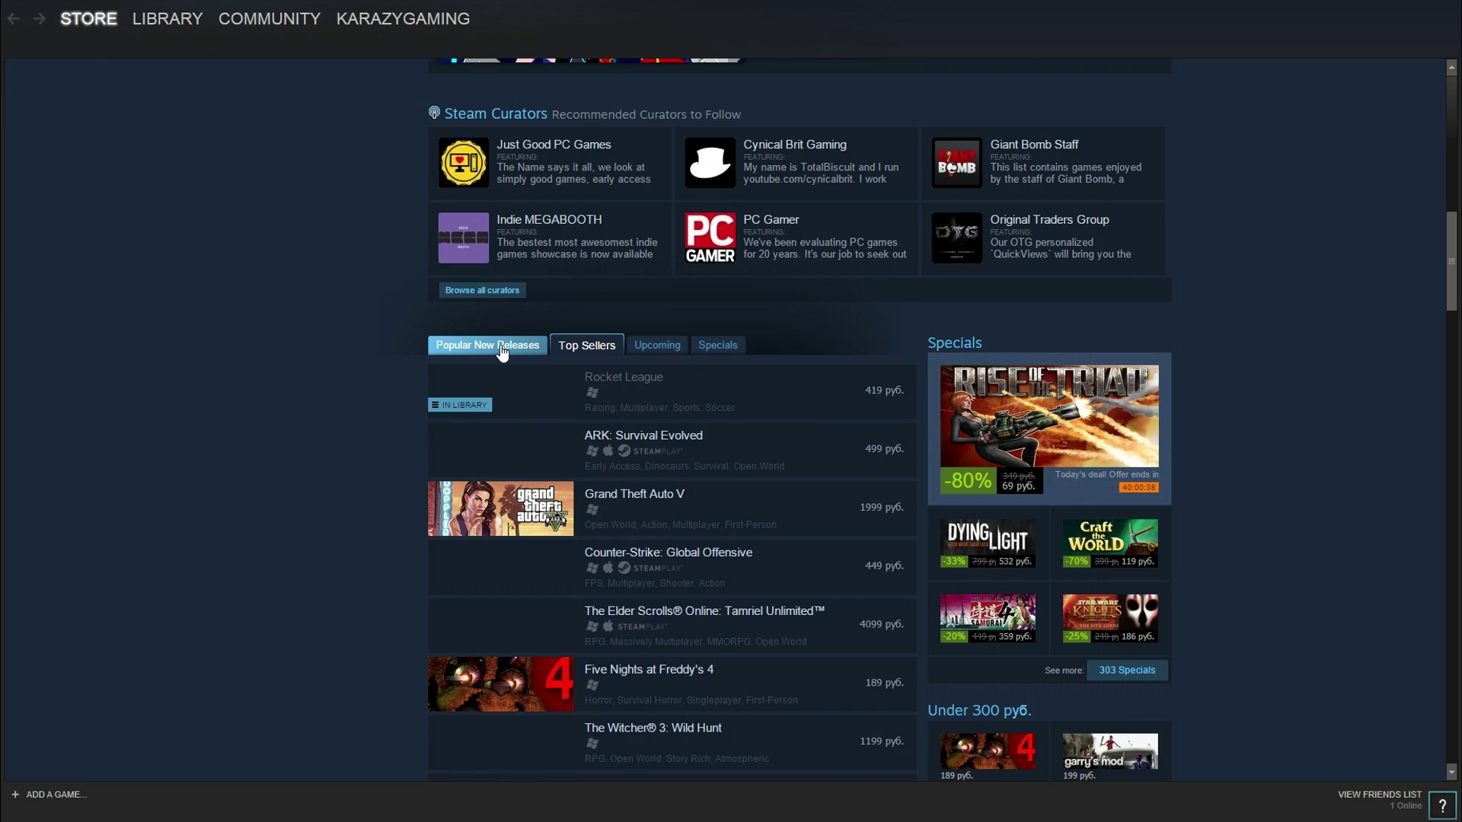